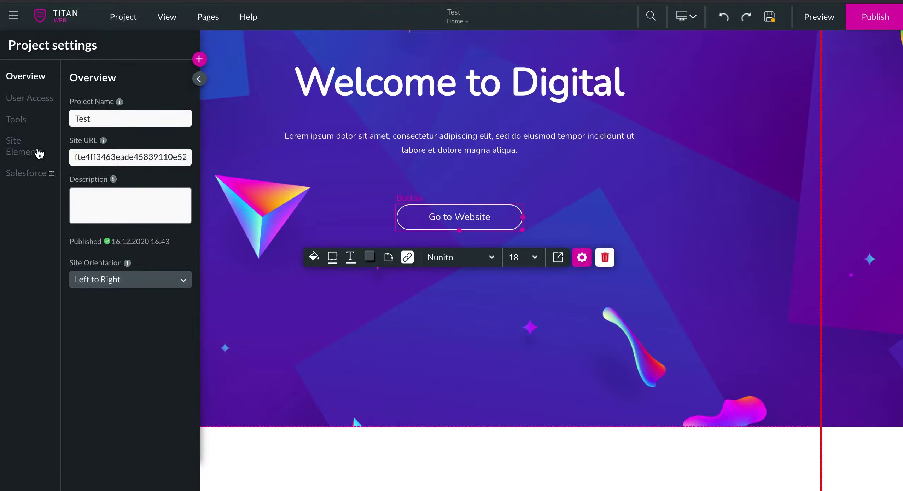
Go to Site Elements > Tools in project settings and switch on auto save.
left_click(39, 148)
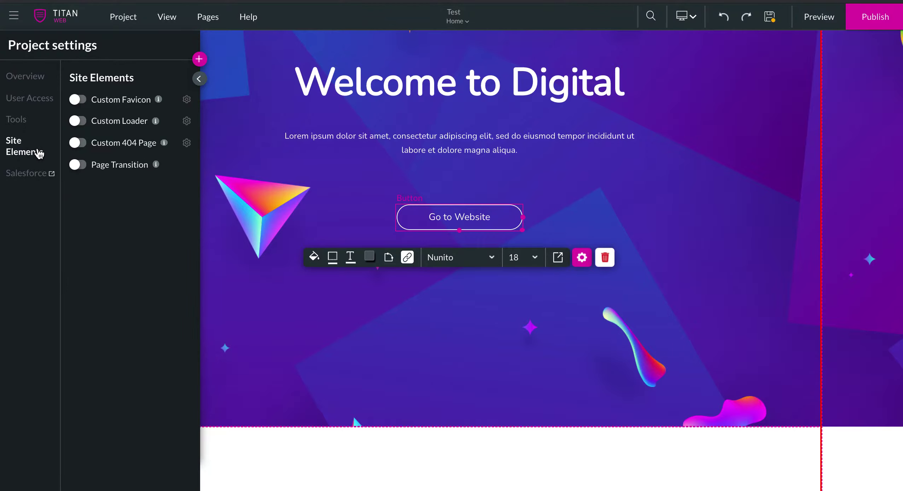
left_click(17, 120)
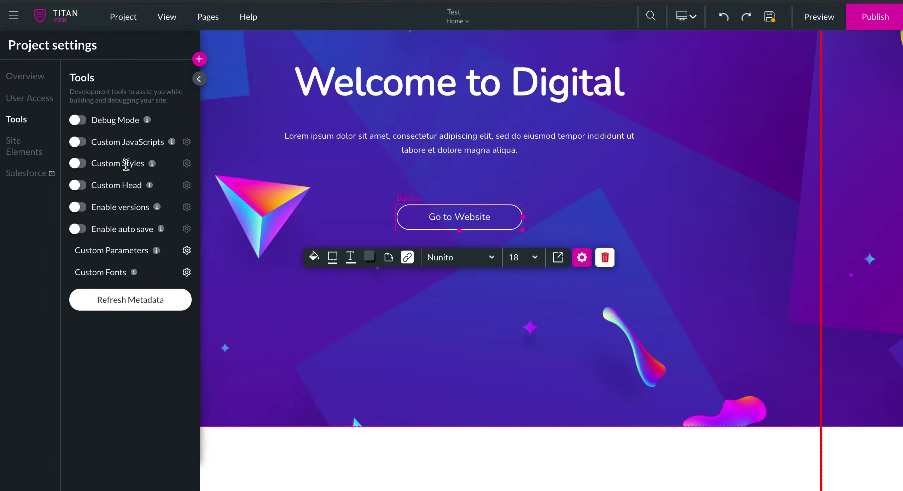
left_click(78, 228)
Change the auto save interval from 5 to 10 minutes and close its settings.
left_click(186, 228)
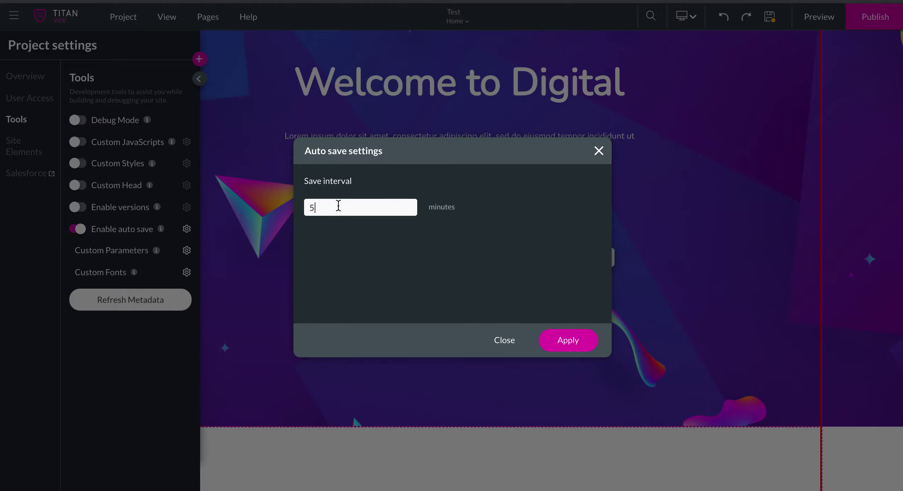
key("BackSpace")
type("10")
left_click(568, 340)
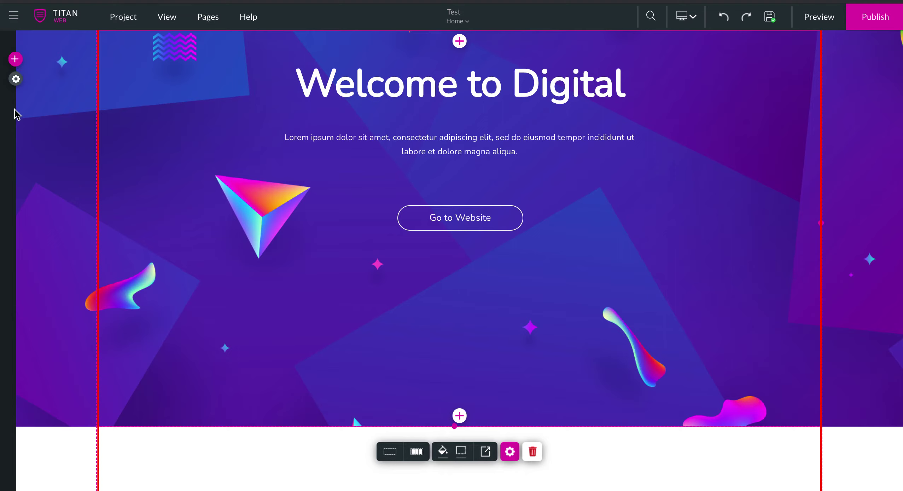
Reopen project settings from the gear icon on the left edge.
left_click(15, 79)
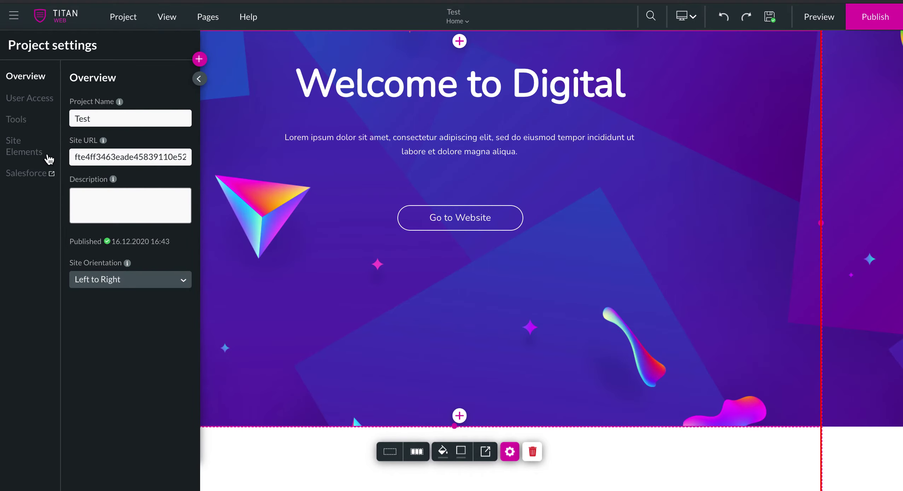
Under Tools, enable project versions, then open the 5-minute auto save interval settings.
left_click(15, 122)
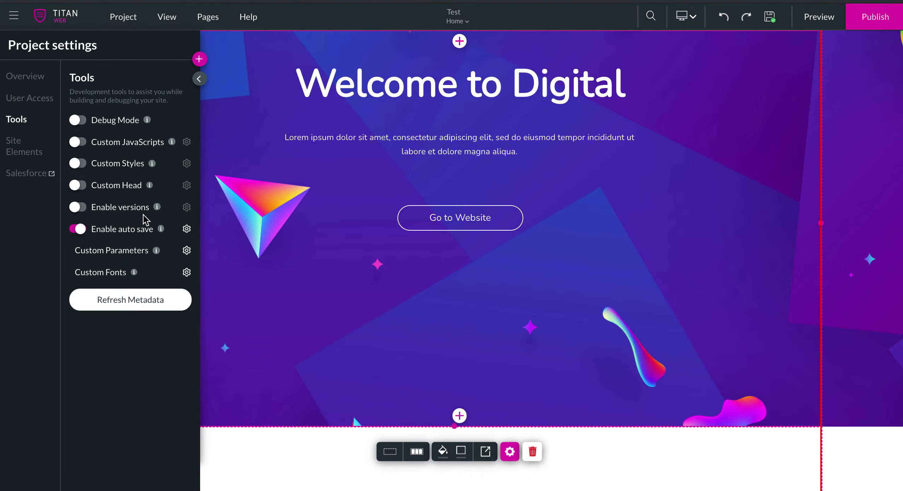
left_click(79, 207)
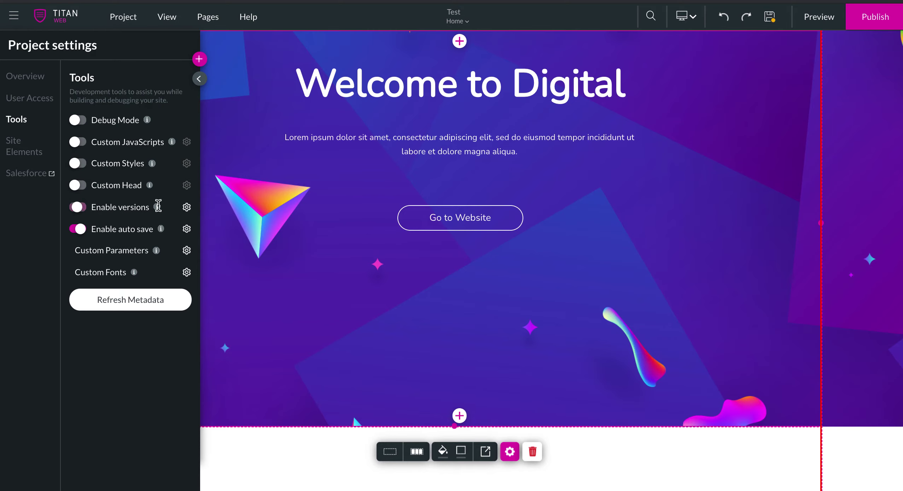
left_click(187, 207)
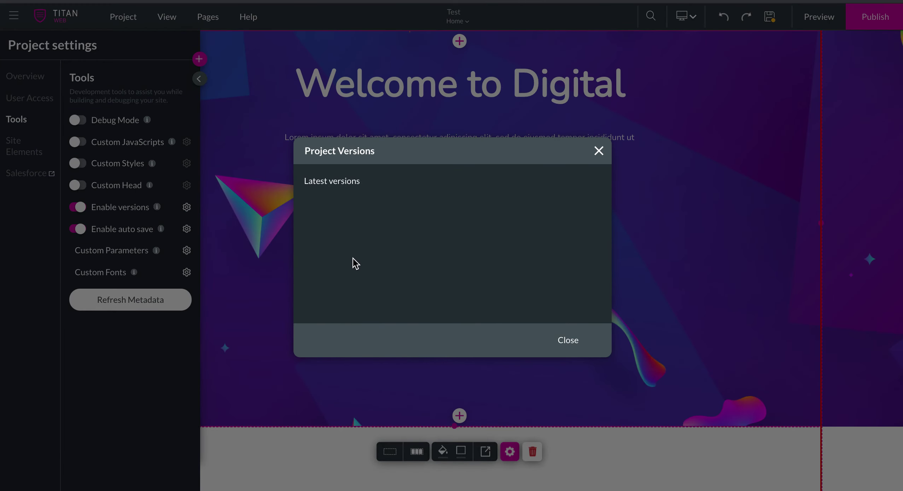
left_click(599, 151)
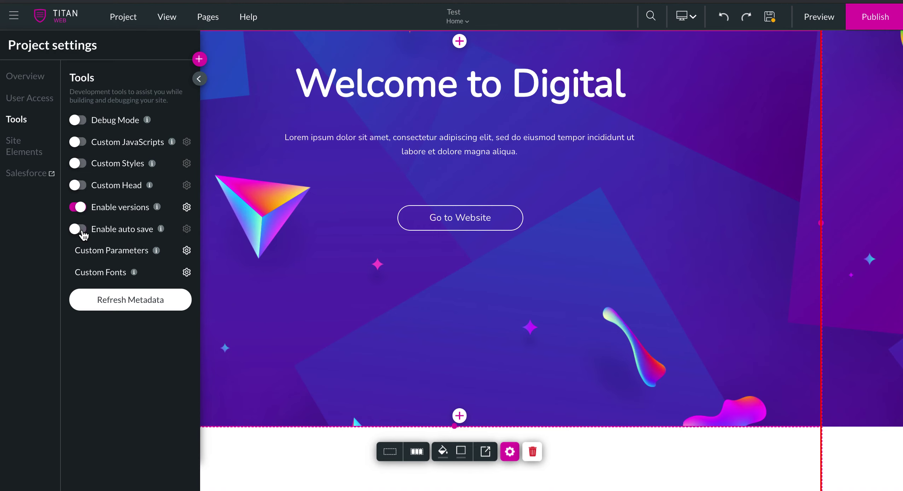
left_click(187, 229)
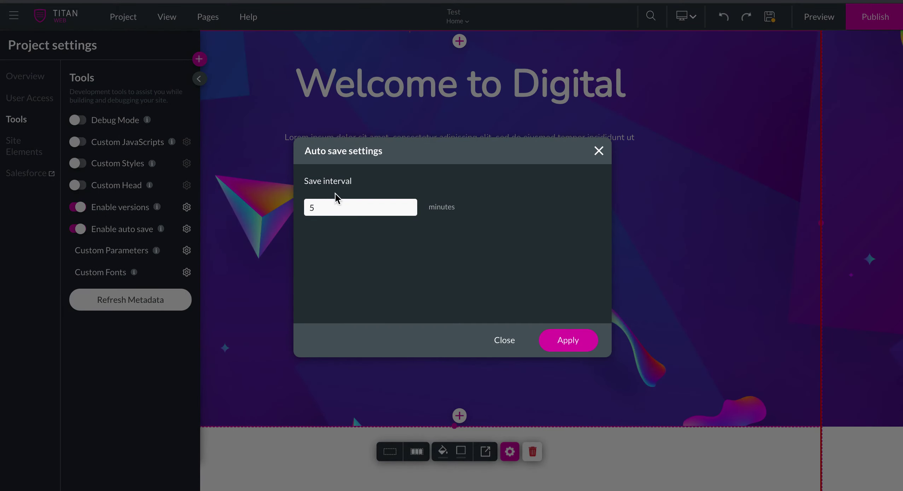